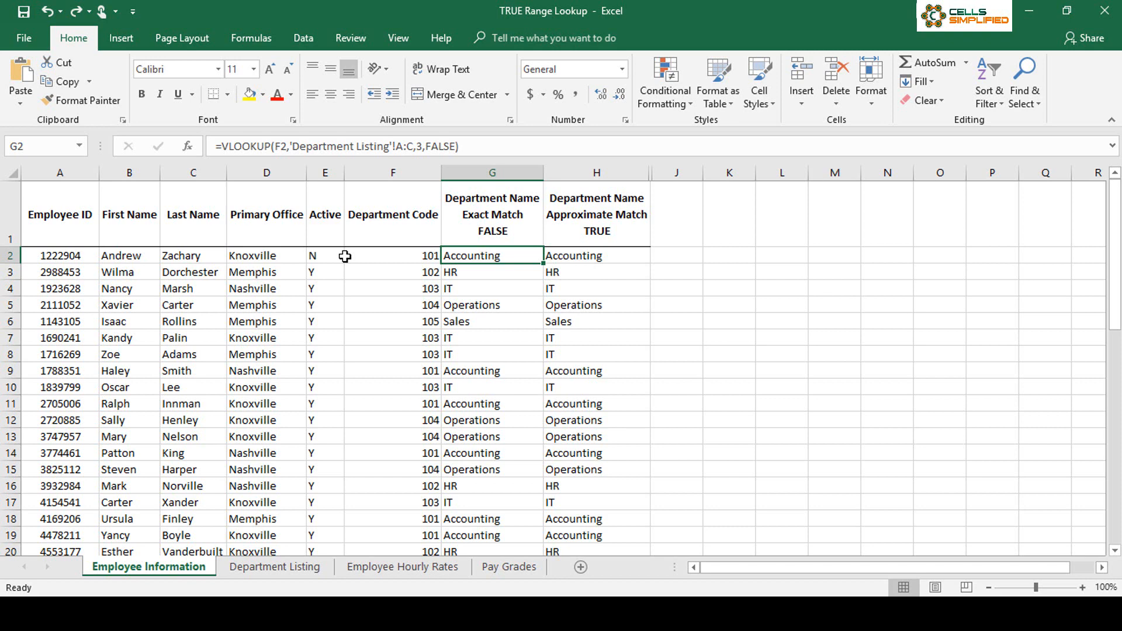
Step: Review the Department Listing table and compare the exact-match and approximate-match VLOOKUP formulas in G2 and H2 on the Employee Information sheet
{"action": "left_click", "coordinate": [297, 568]}
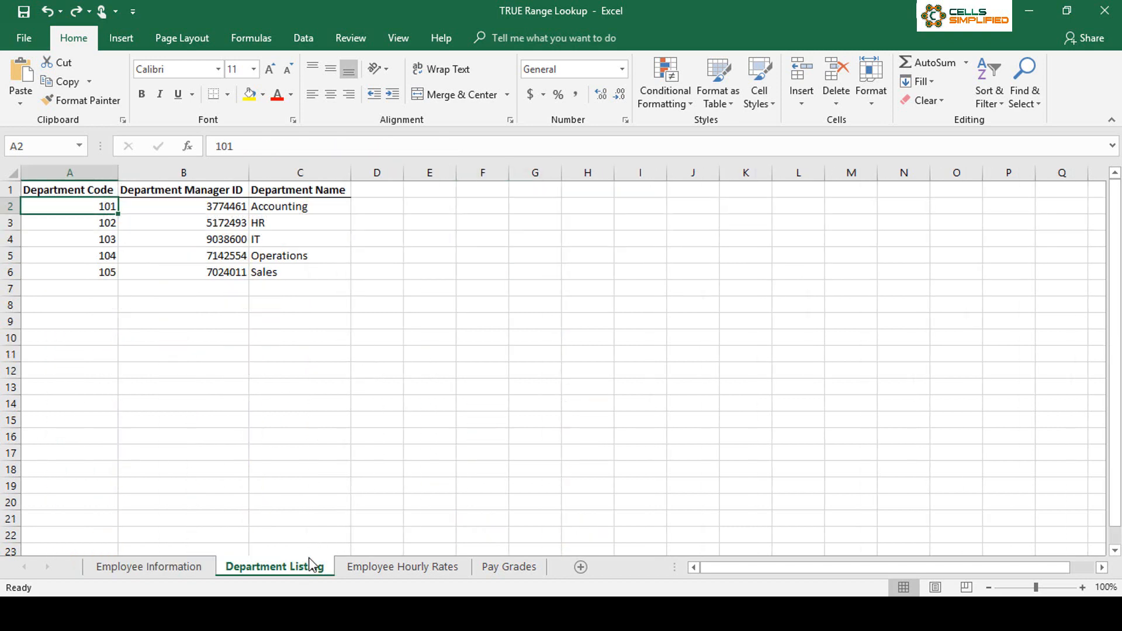
{"action": "left_click", "coordinate": [195, 570]}
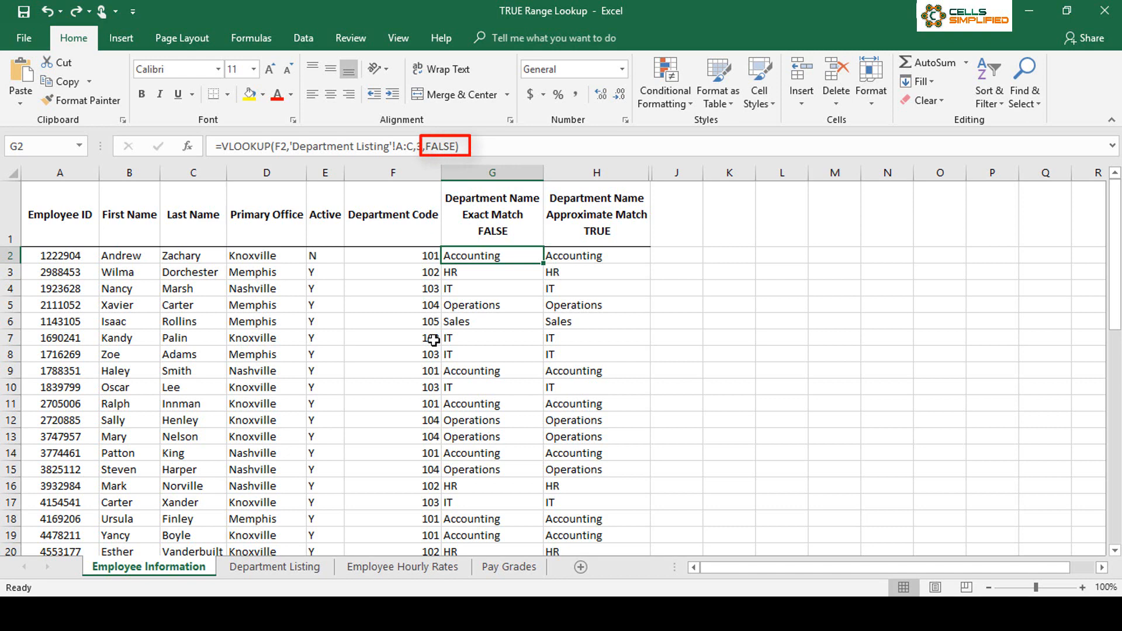
{"action": "left_click", "coordinate": [593, 253]}
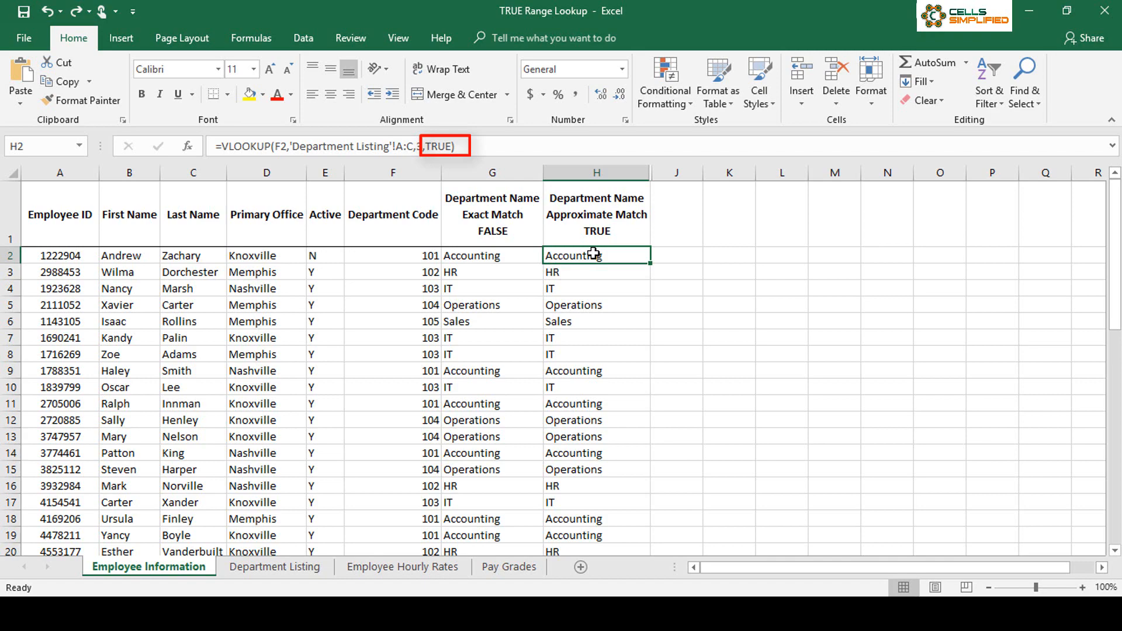
{"action": "left_click_drag", "start_coordinate": [1114, 225], "coordinate": [1094, 183]}
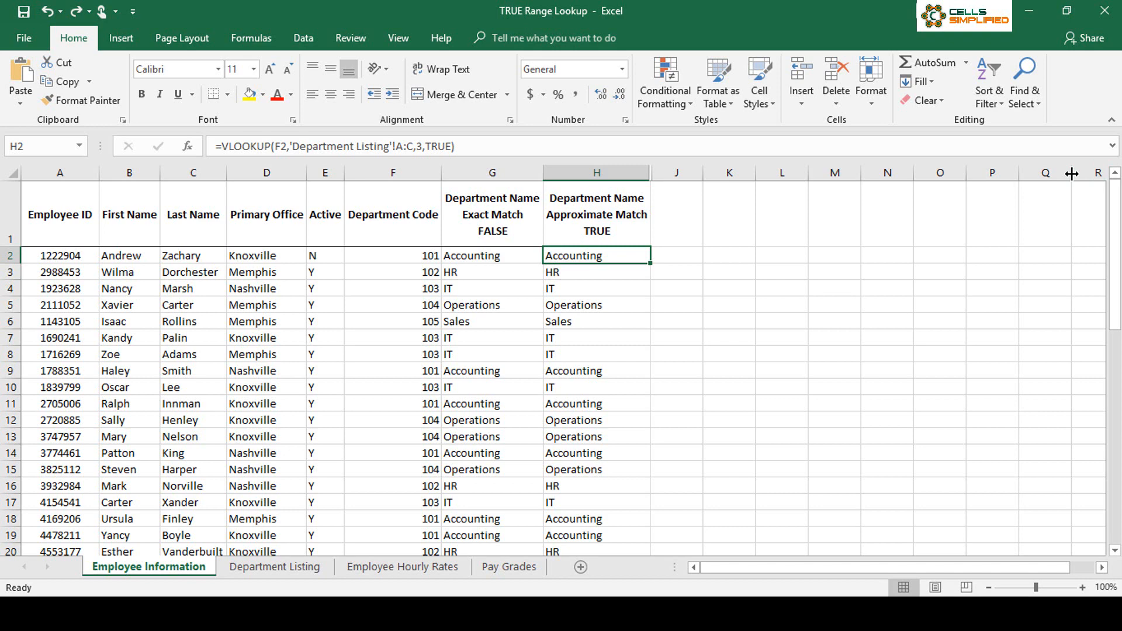
Step: Delete the entire row for department code 103 (IT) from the Department Listing sheet
{"action": "left_click", "coordinate": [327, 567]}
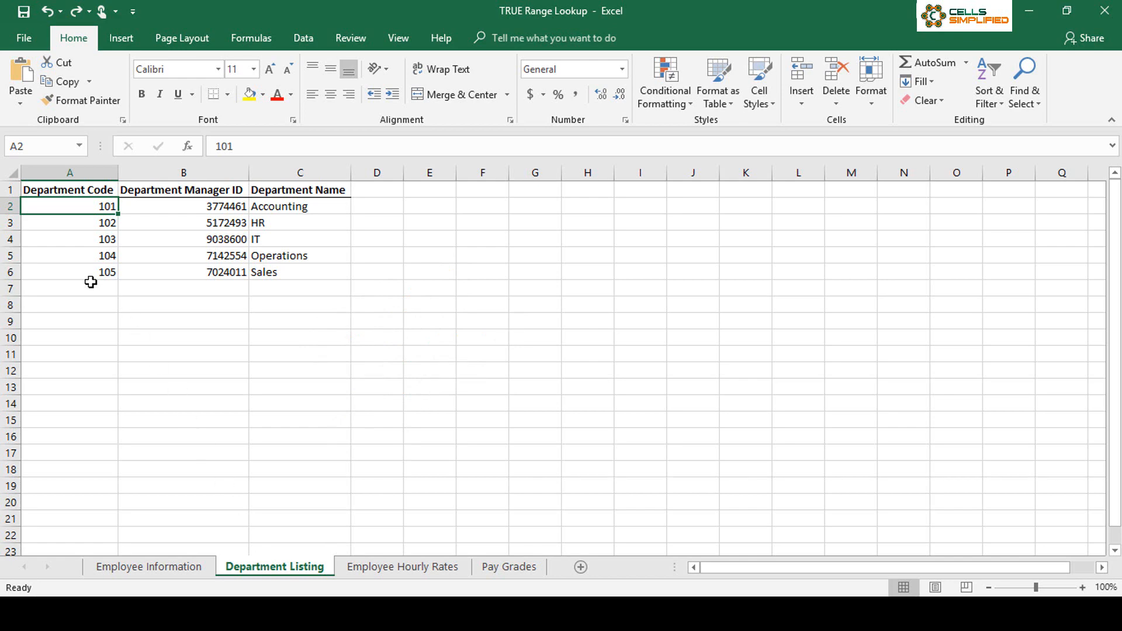
{"action": "left_click", "coordinate": [9, 239]}
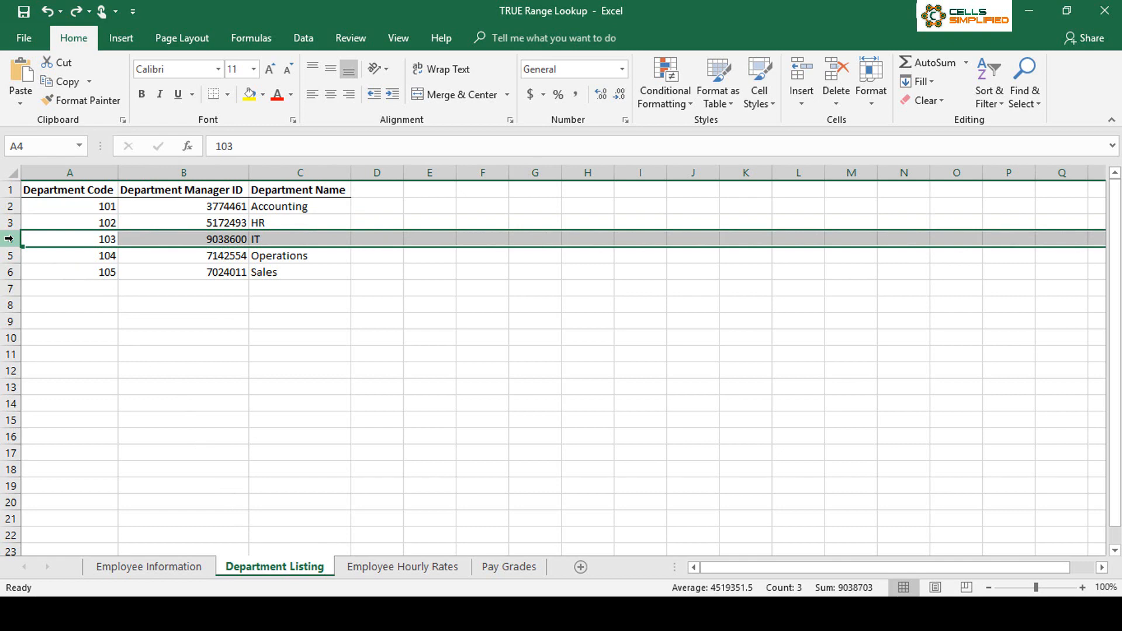
{"action": "right_click", "coordinate": [9, 239]}
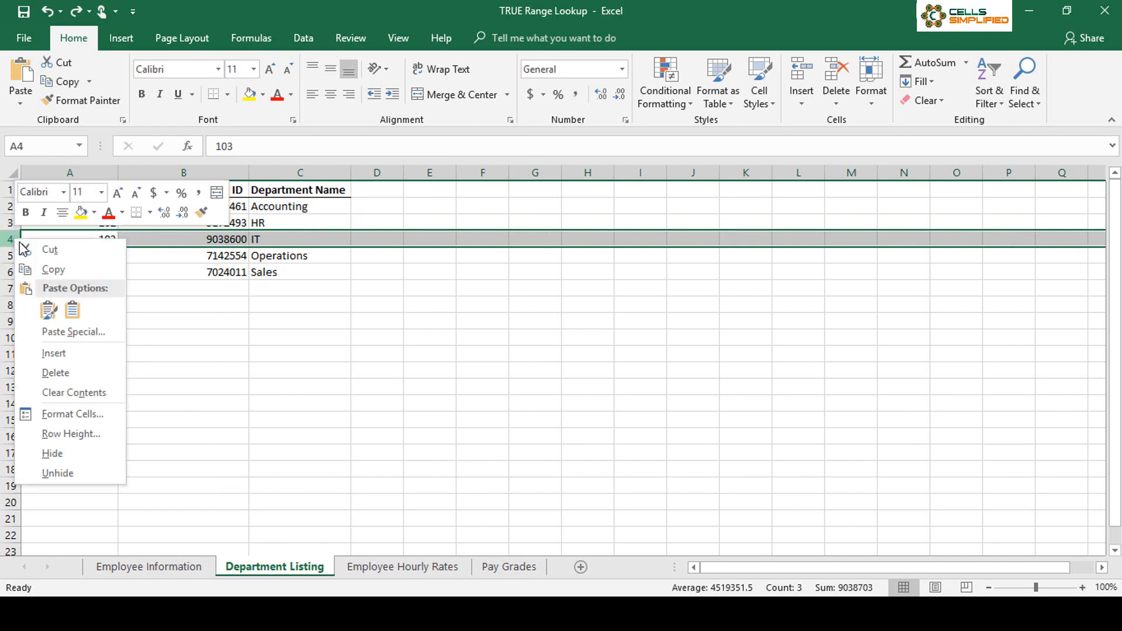
{"action": "left_click", "coordinate": [54, 371]}
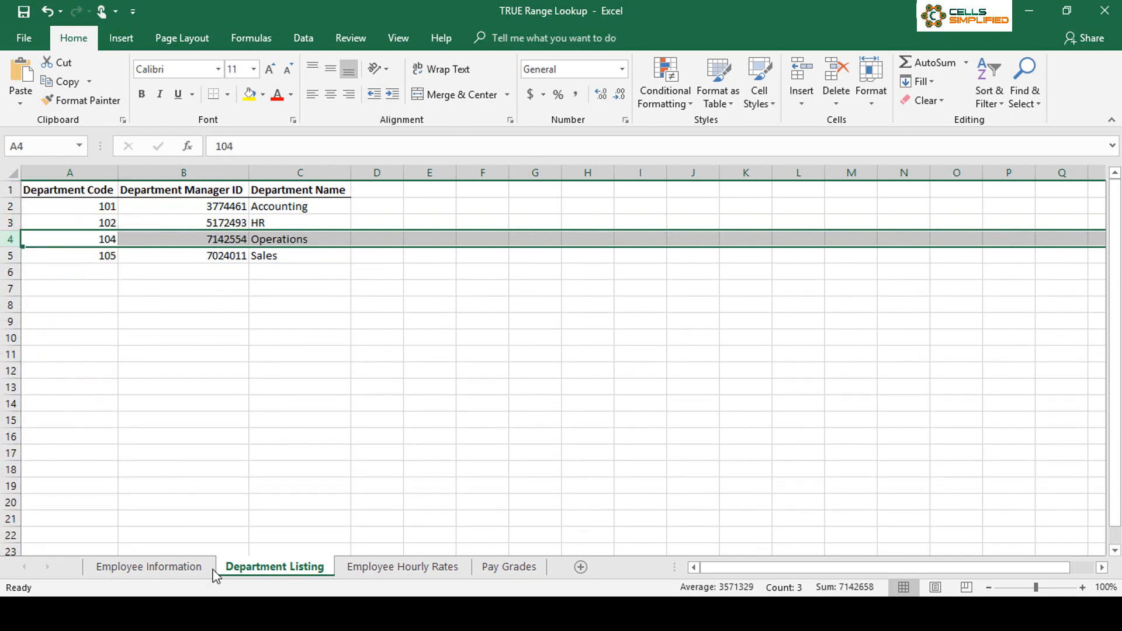
{"action": "left_click", "coordinate": [85, 272]}
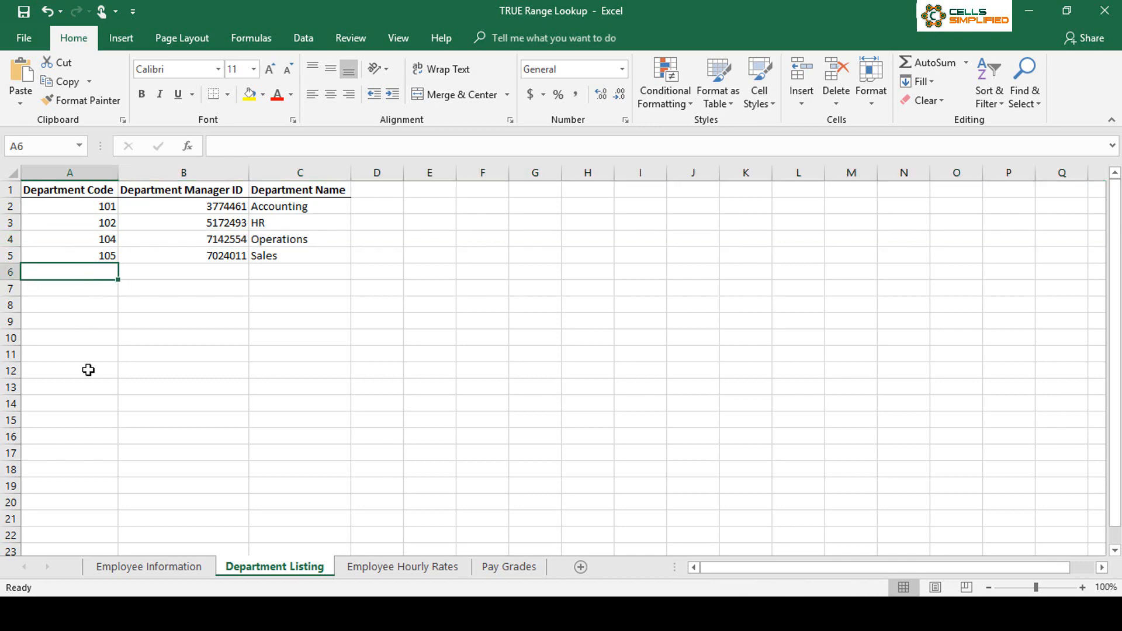
Step: Compare the exact-match and approximate-match department names on the Employee Information sheet against the remaining codes in Department Listing
{"action": "left_click", "coordinate": [155, 566]}
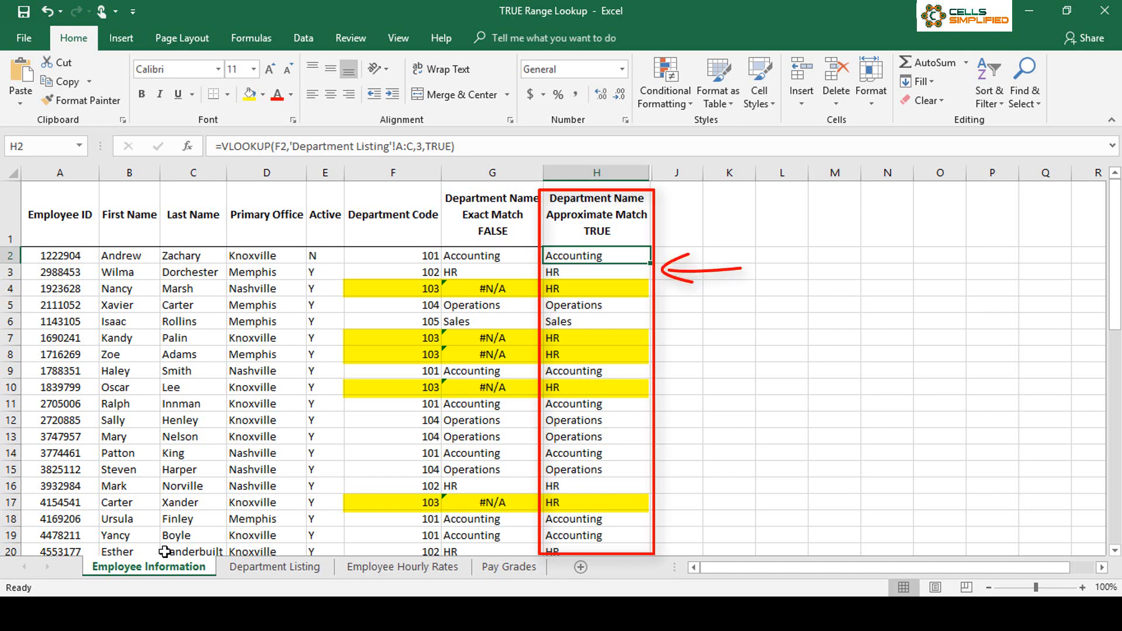
{"action": "left_click", "coordinate": [244, 568]}
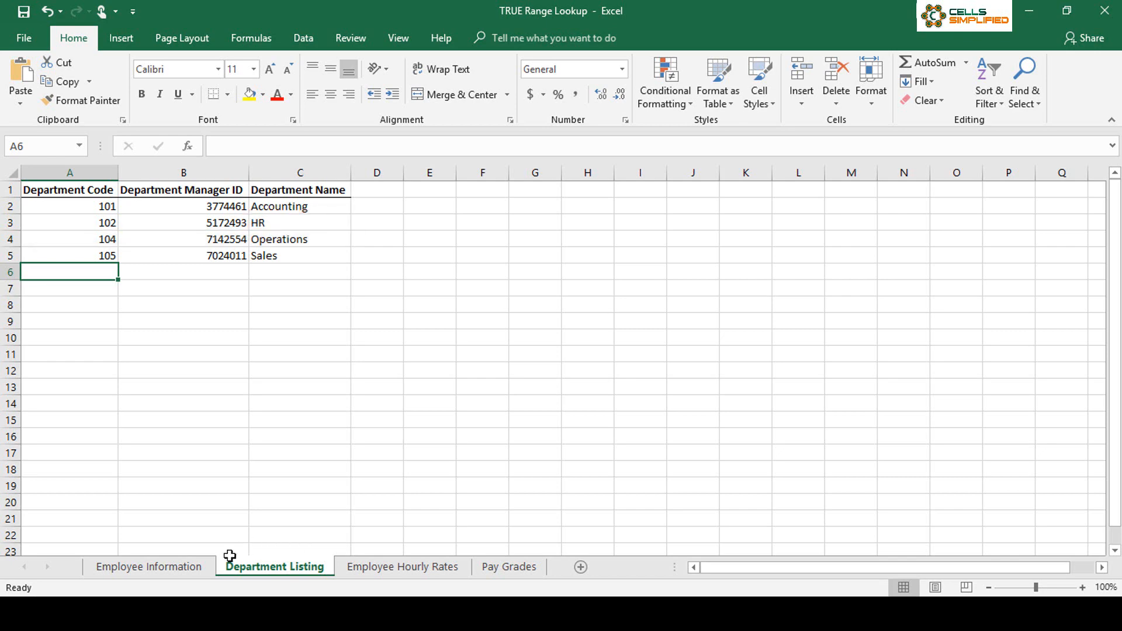
{"action": "left_click", "coordinate": [190, 570]}
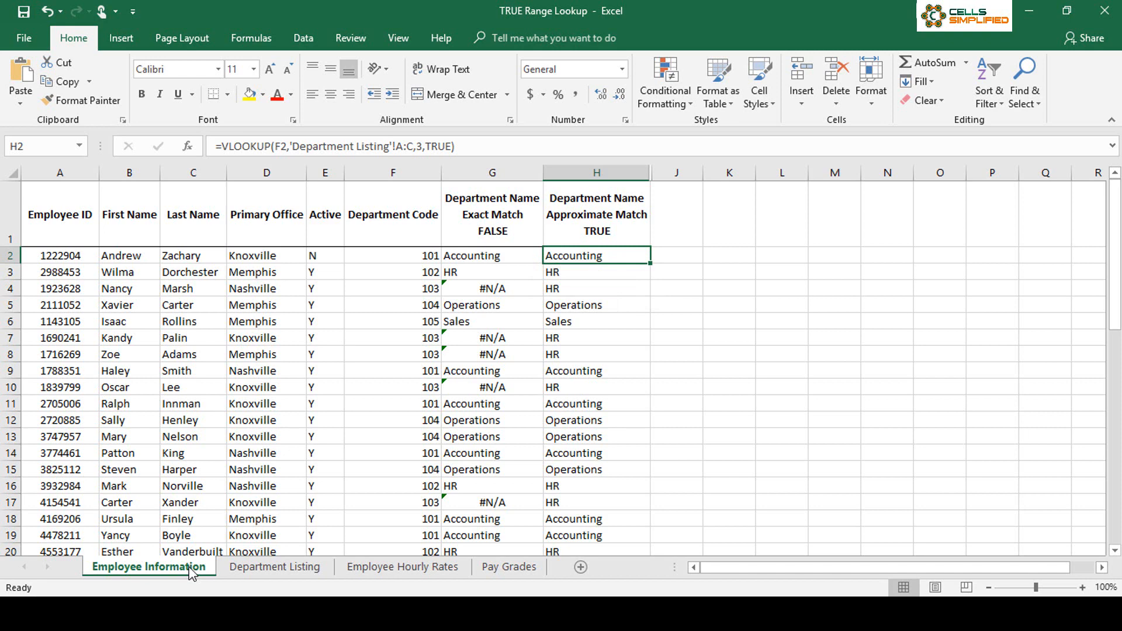
Step: Review the employees' hourly rates and the start and end ranges on the Pay Grades sheet, finishing on Employee Hourly Rates
{"action": "left_click", "coordinate": [368, 567]}
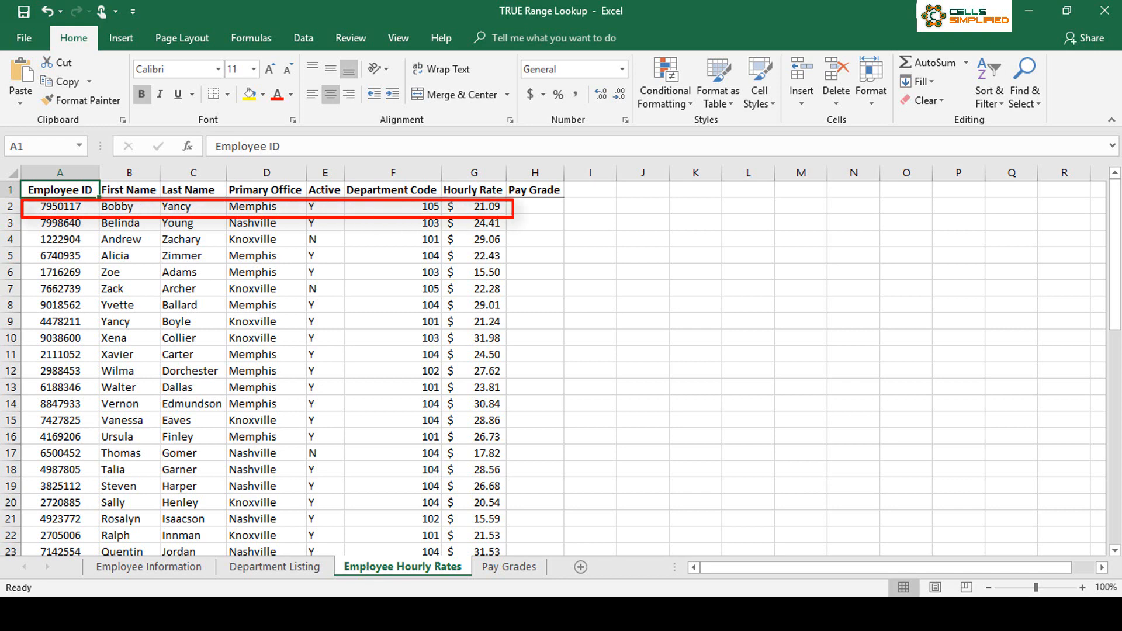
{"action": "left_click", "coordinate": [512, 566]}
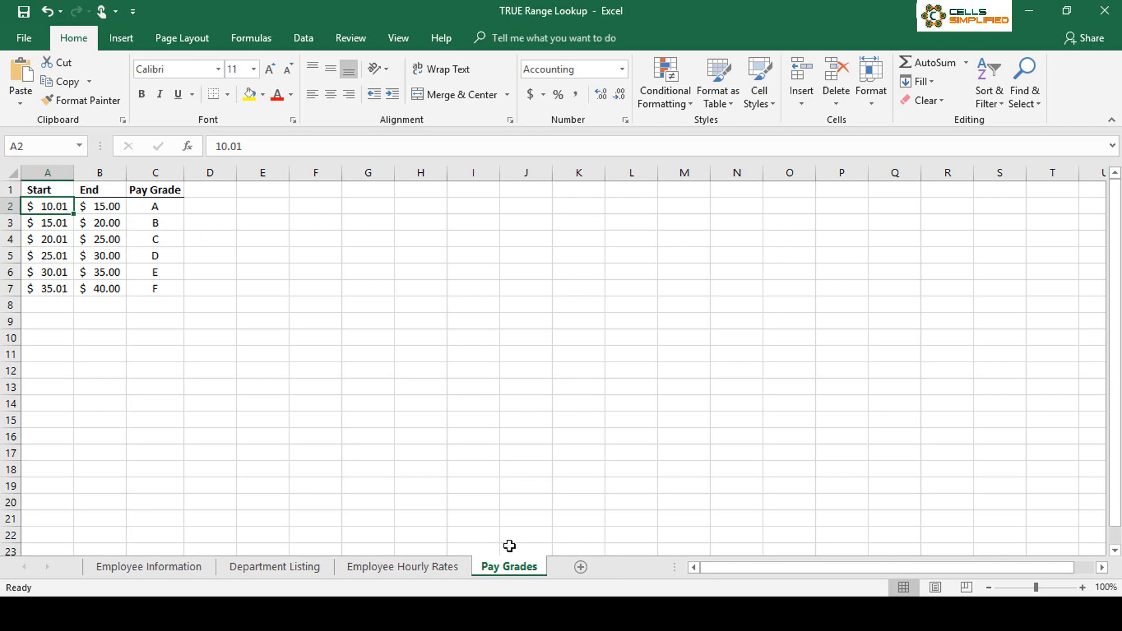
{"action": "left_click", "coordinate": [448, 568]}
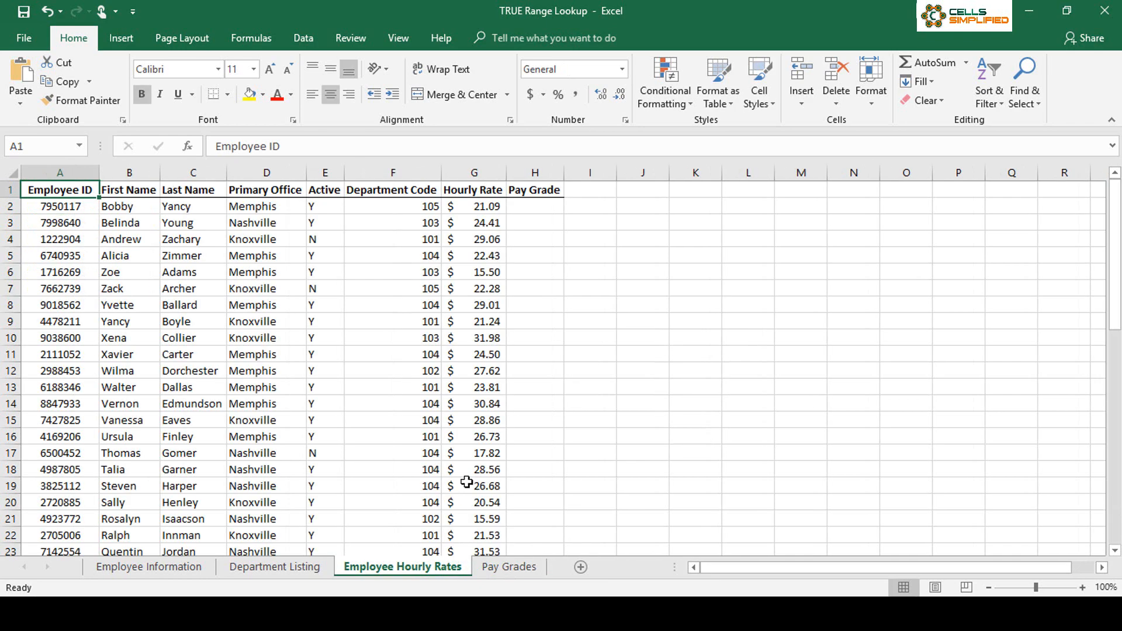
Step: Start a VLOOKUP formula in the first Pay Grade cell, H2, using hourly rate cell G2 as the lookup value
{"action": "left_click", "coordinate": [543, 207]}
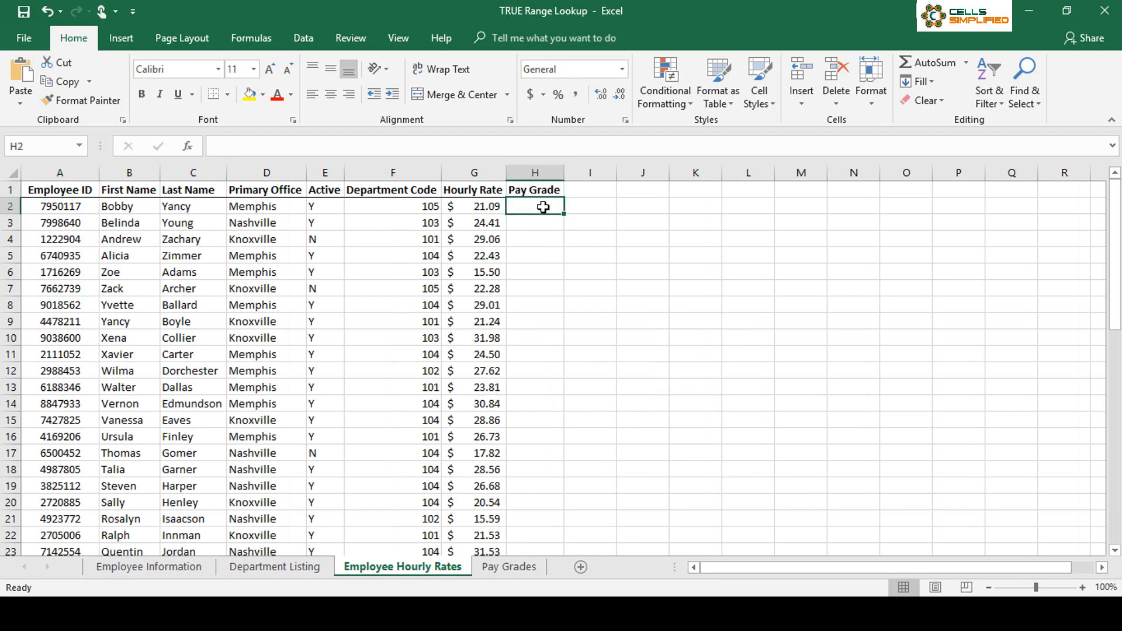
{"action": "type", "text": "="}
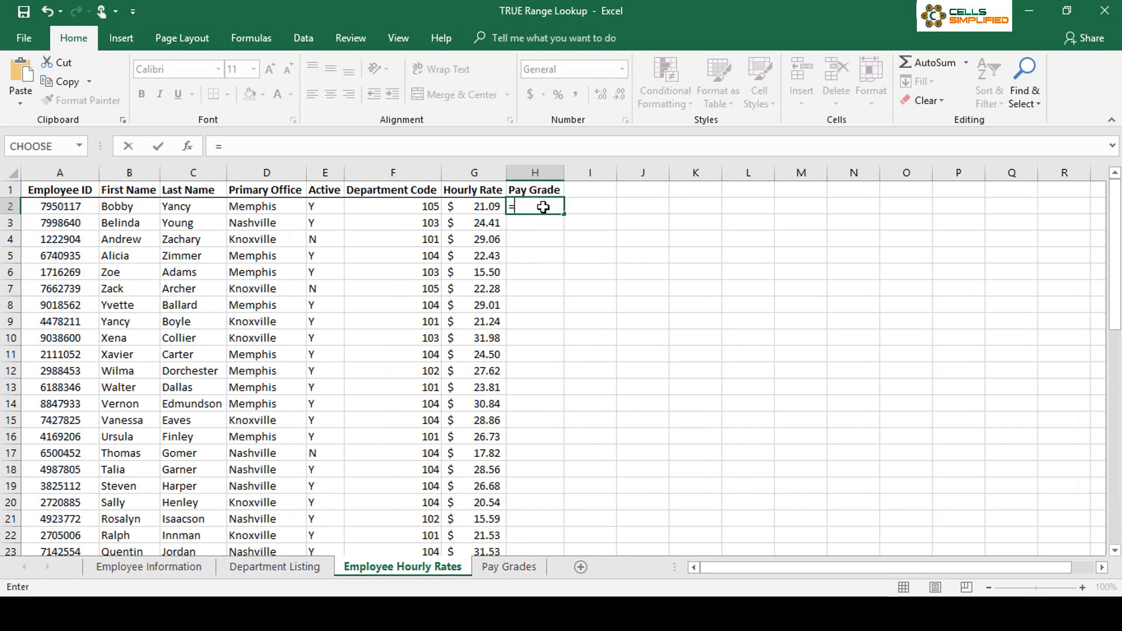
{"action": "type", "text": "vlookup("}
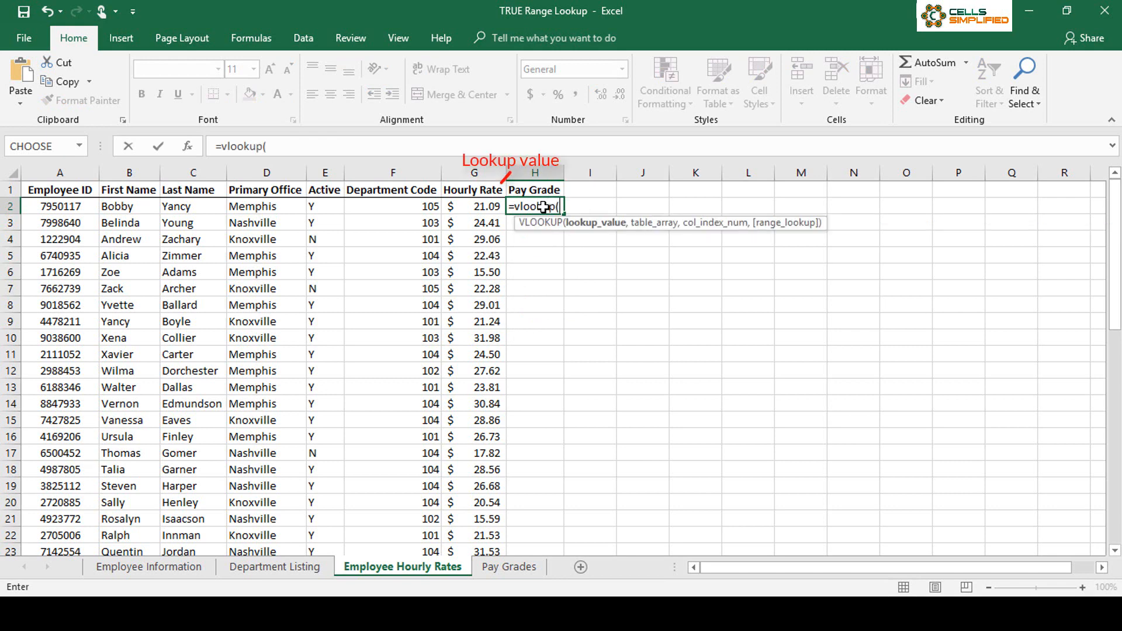
{"action": "left_click", "coordinate": [490, 207]}
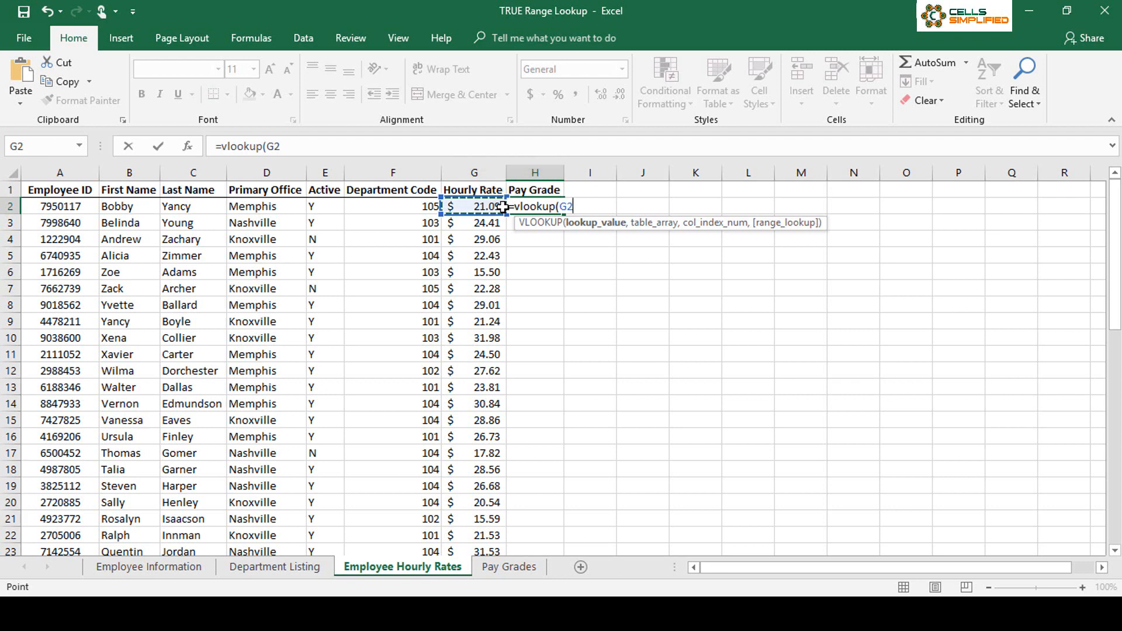
{"action": "type", "text": ","}
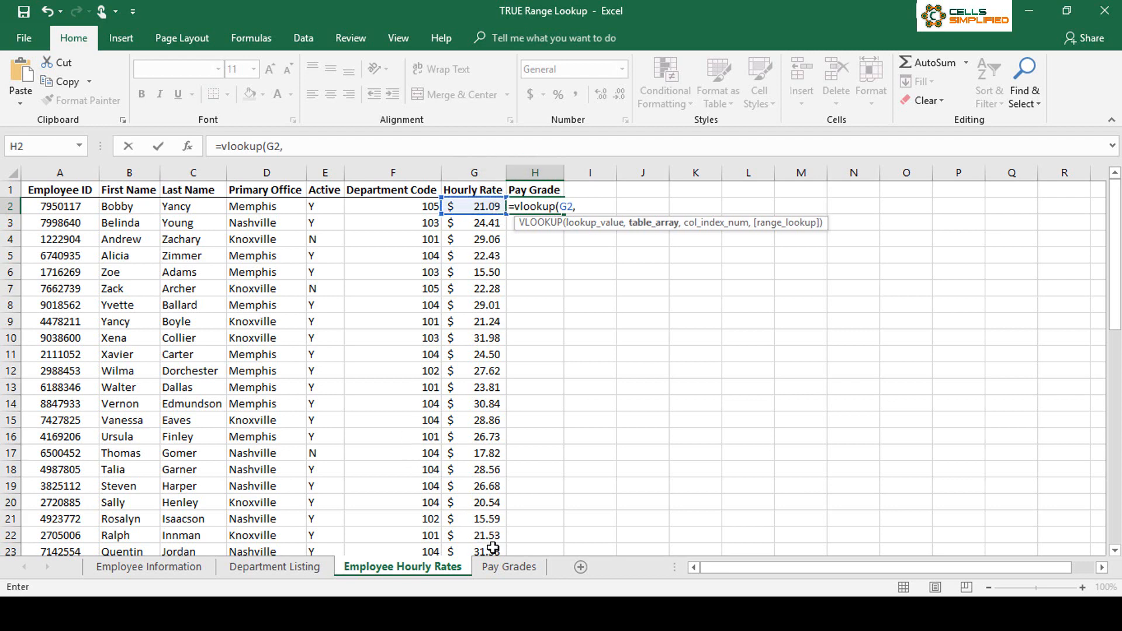
Step: Complete the VLOOKUP with columns A:C of the Pay Grades sheet as the table array, column index 3 and range lookup TRUE
{"action": "left_click", "coordinate": [517, 567]}
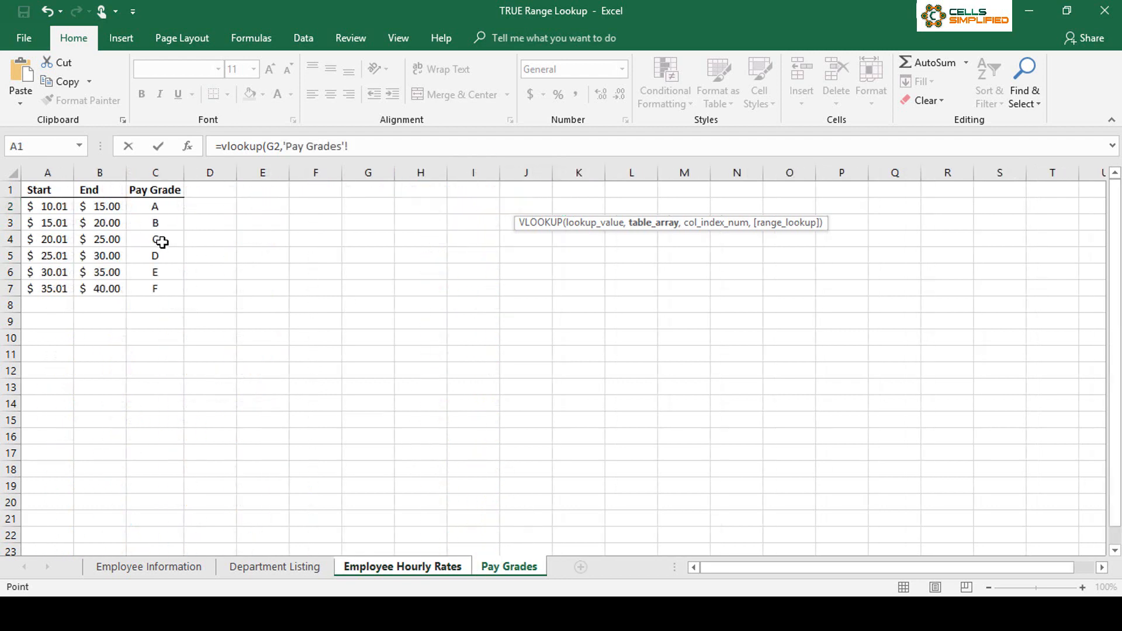
{"action": "left_click_drag", "start_coordinate": [49, 173], "coordinate": [156, 185]}
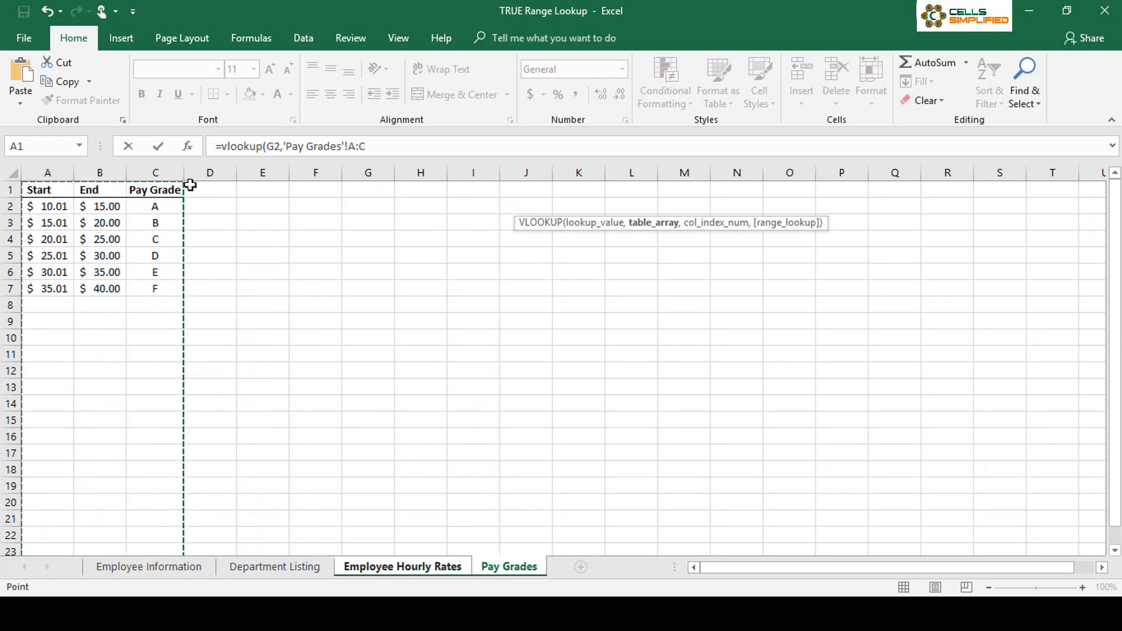
{"action": "type", "text": ","}
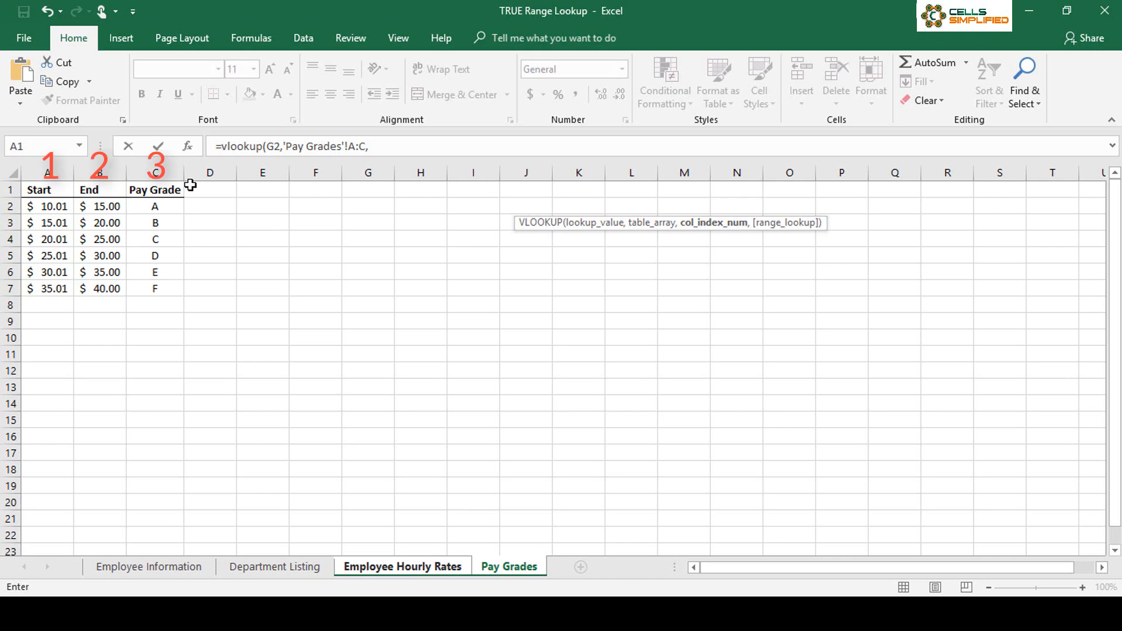
{"action": "type", "text": "3,"}
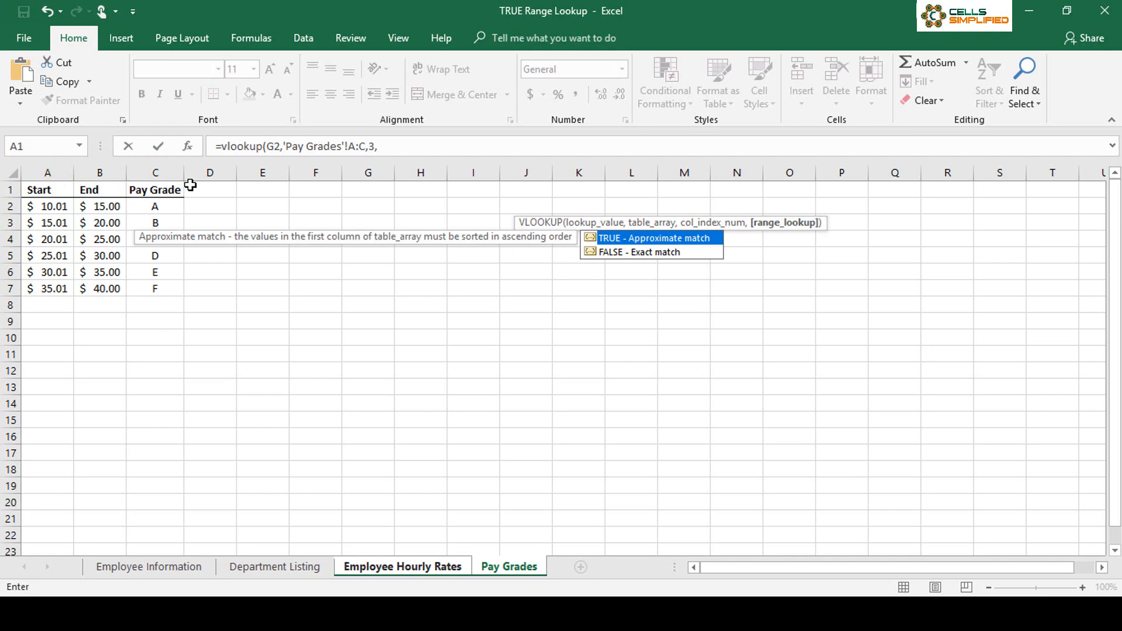
{"action": "type", "text": "true)"}
{"action": "key", "text": "Return"}
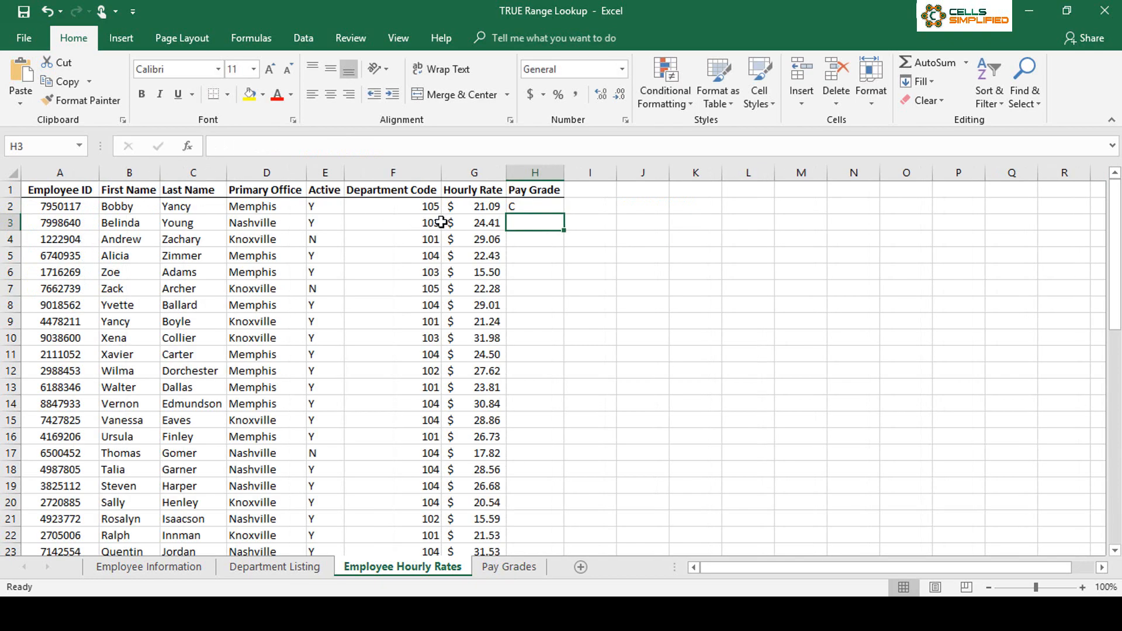
Step: Fill the H2 pay grade formula down the Pay Grade column for all employees
{"action": "left_click", "coordinate": [535, 206]}
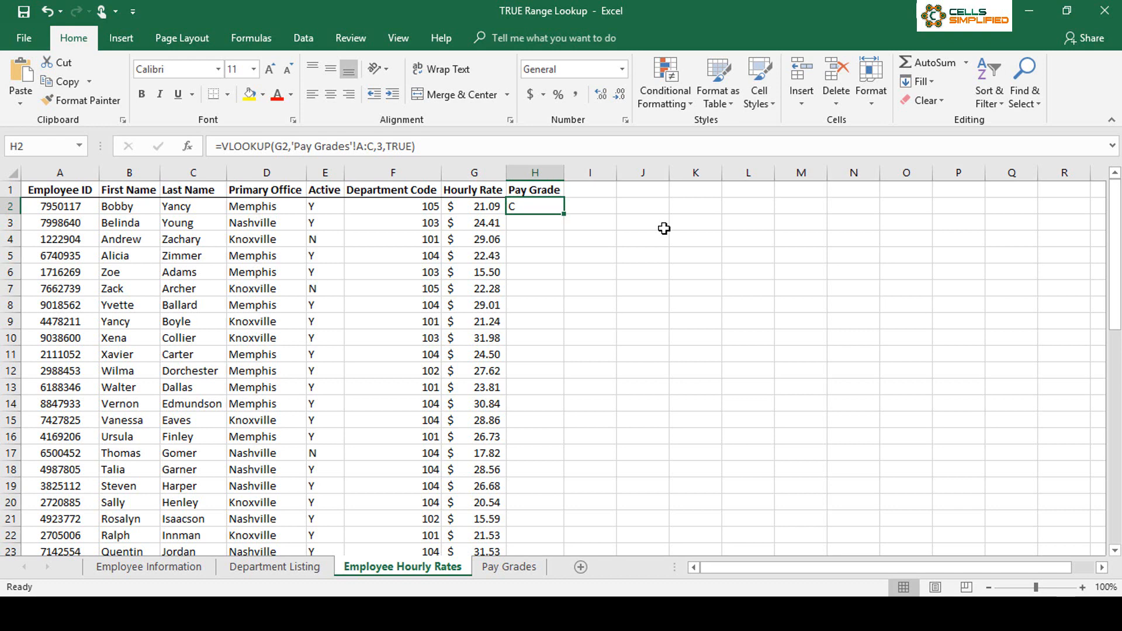
{"action": "left_click_drag", "start_coordinate": [565, 215], "coordinate": [565, 215]}
{"action": "double_click", "coordinate": [565, 215]}
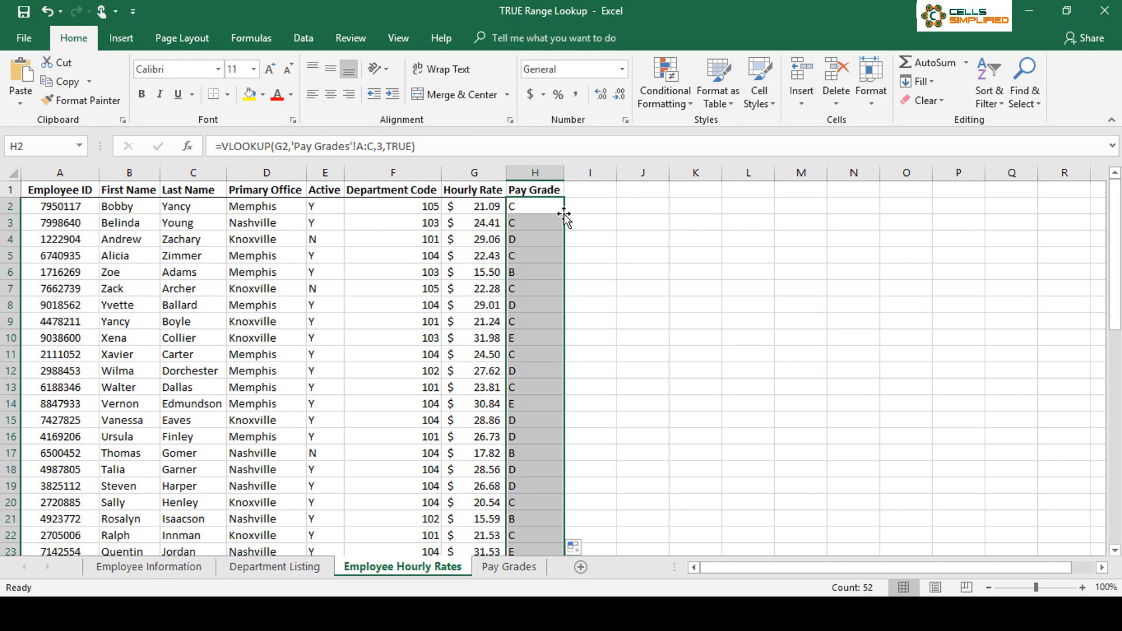
Step: Sort the Pay Grades table by Start from largest to smallest and check the Pay Grade column on Employee Hourly Rates
{"action": "left_click", "coordinate": [530, 568]}
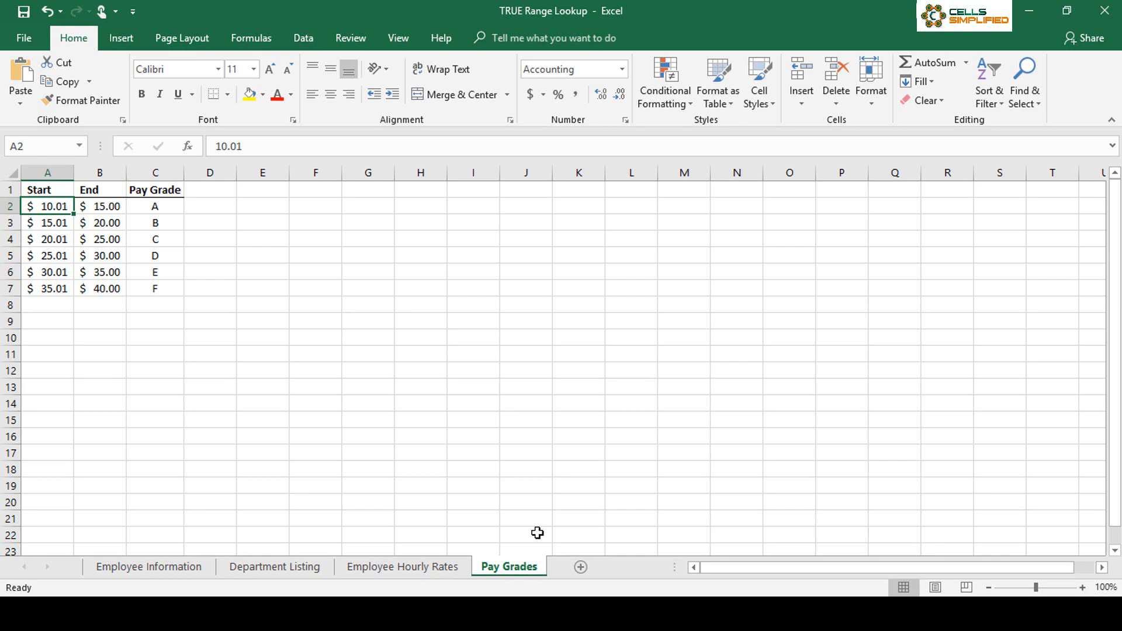
{"action": "left_click", "coordinate": [989, 93]}
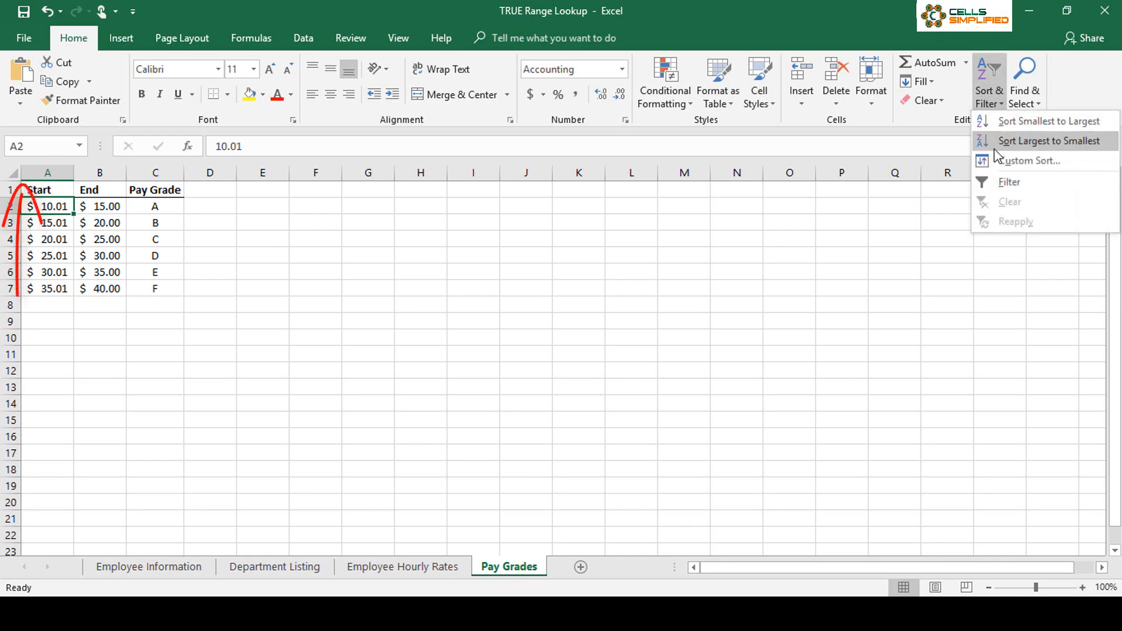
{"action": "left_click", "coordinate": [995, 146]}
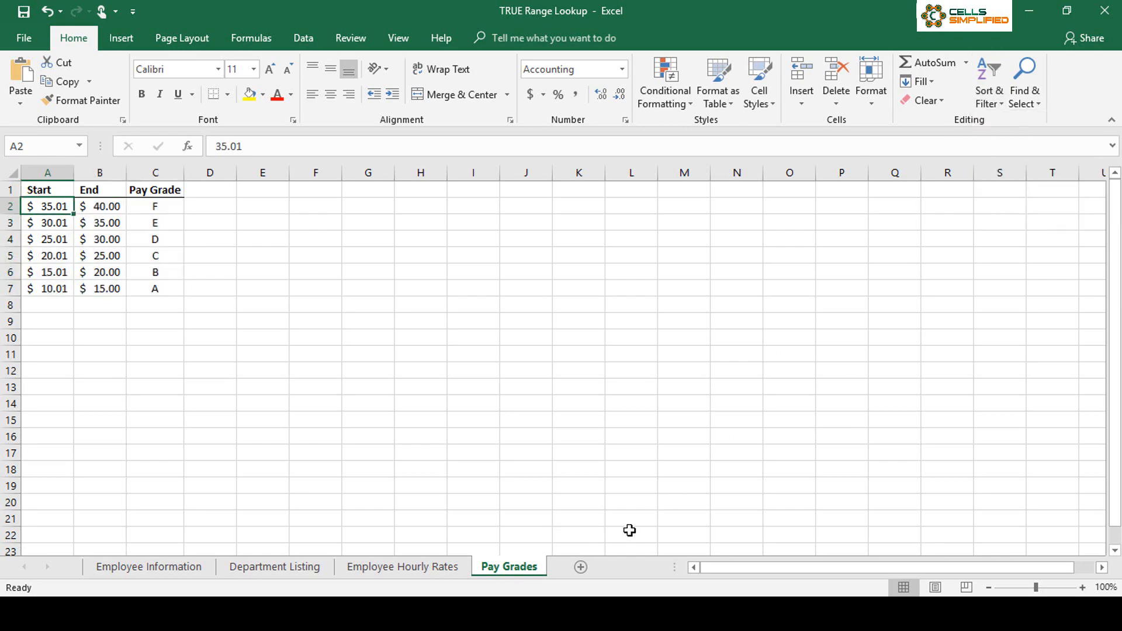
{"action": "left_click", "coordinate": [460, 567]}
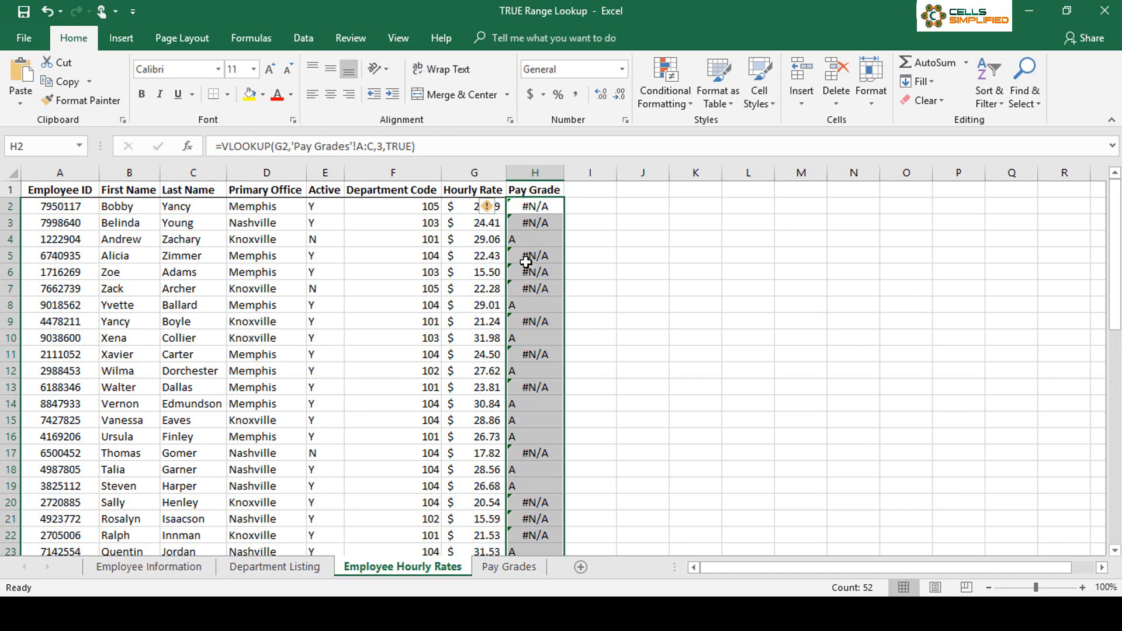
Step: Return to the Pay Grades sheet
{"action": "left_click", "coordinate": [490, 569]}
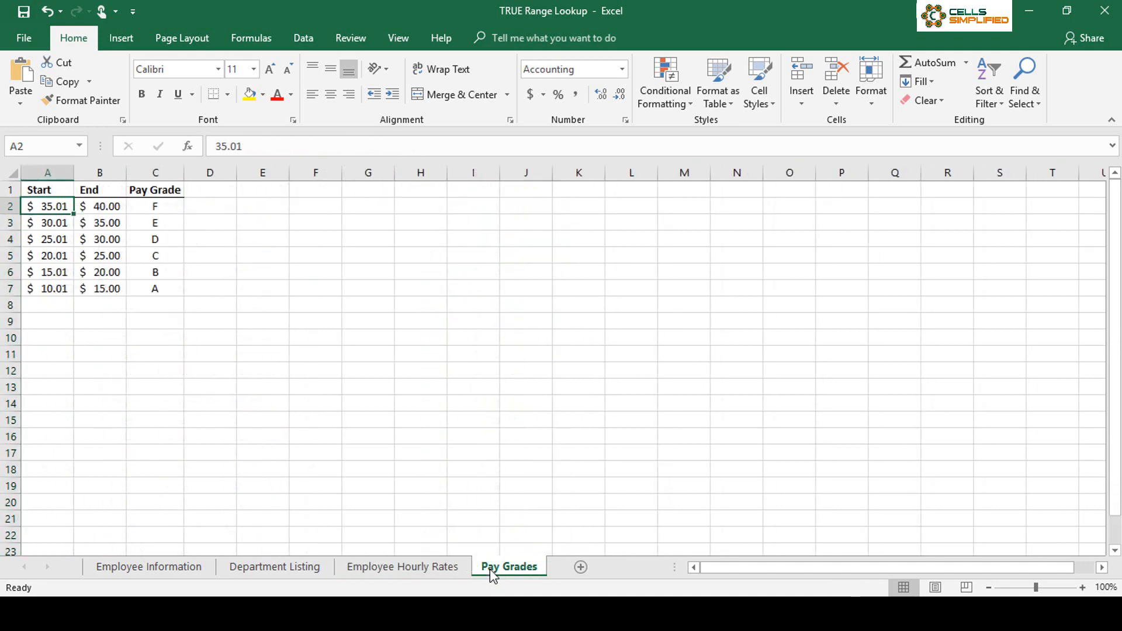